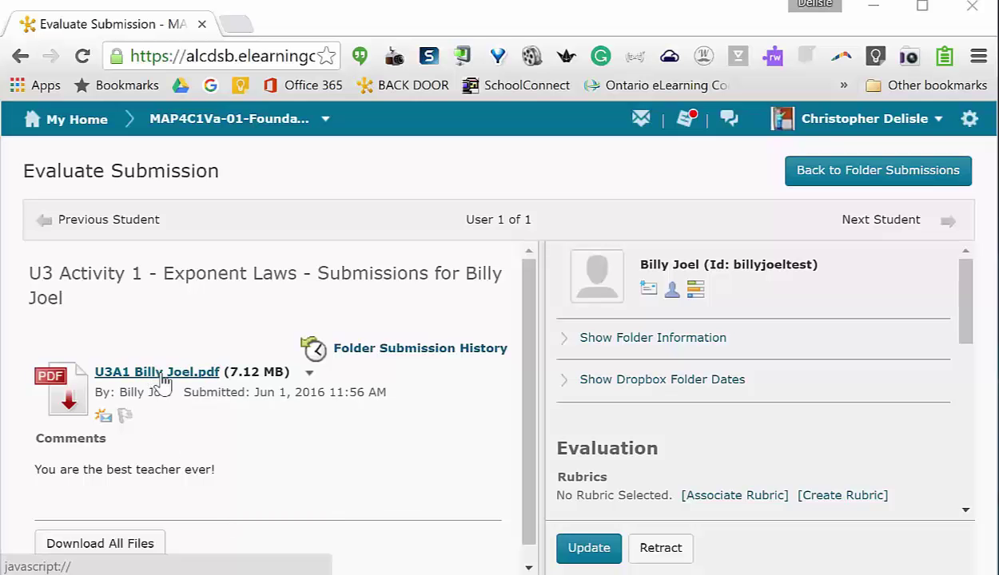
Download the student's U3A1 PDF submission from the dropbox folder and open the downloaded file.
{"action": "left_click", "coordinate": [309, 374]}
{"action": "left_click", "coordinate": [326, 427]}
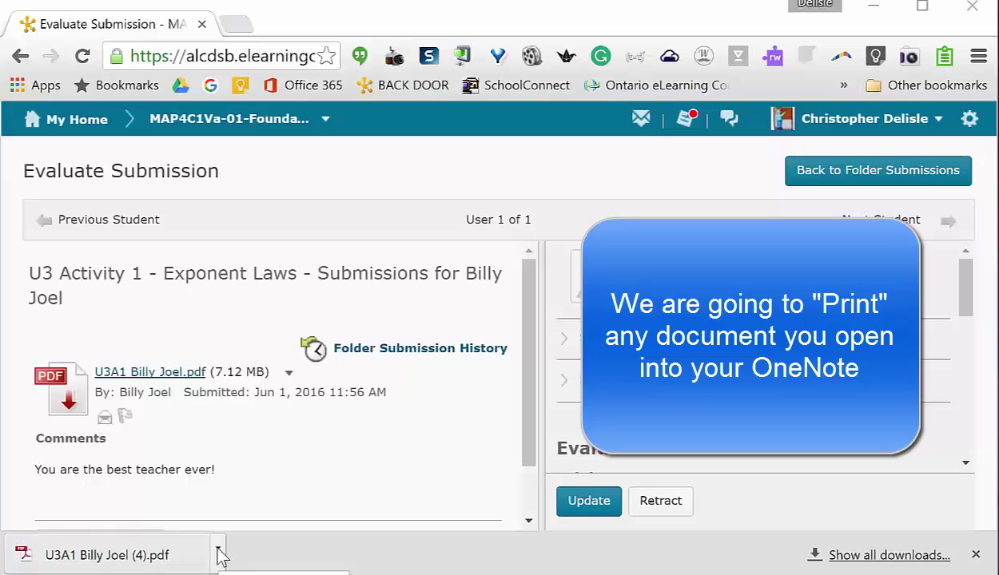
{"action": "left_click", "coordinate": [147, 557]}
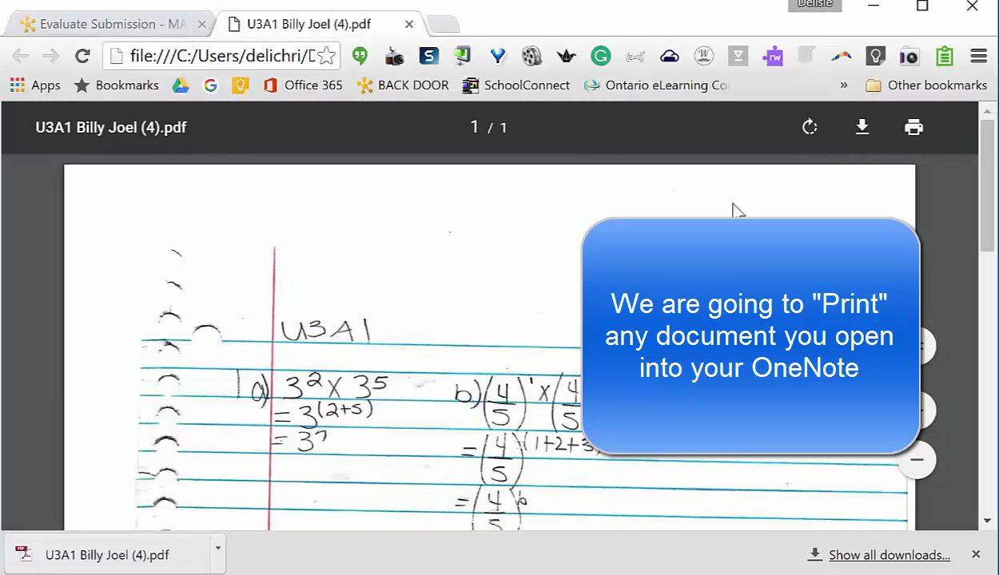
Print the PDF to Send To OneNote 16, inserting it into the U3A1 section of the MAP4C 2016 notebook.
{"action": "left_click", "coordinate": [912, 129]}
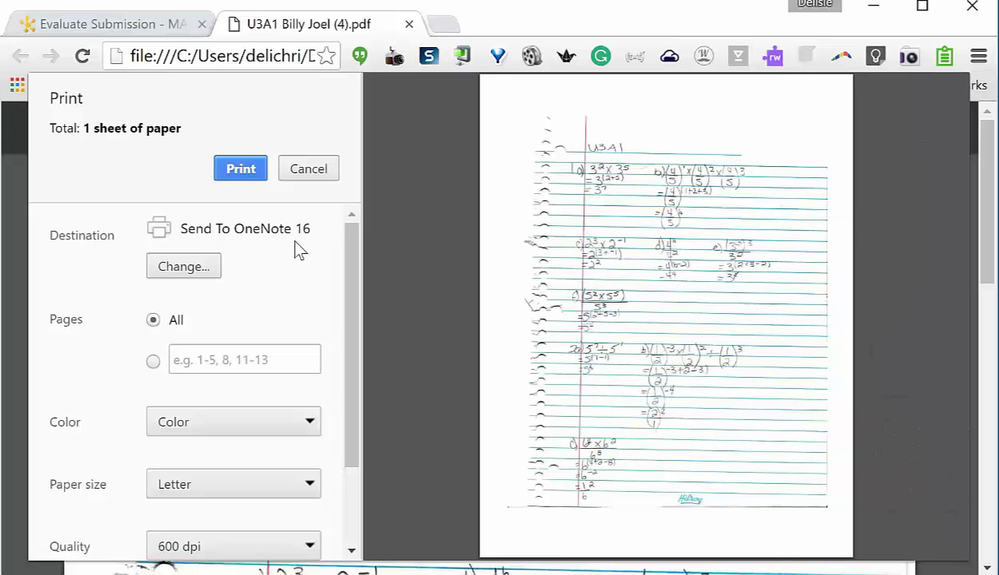
{"action": "left_click", "coordinate": [240, 169]}
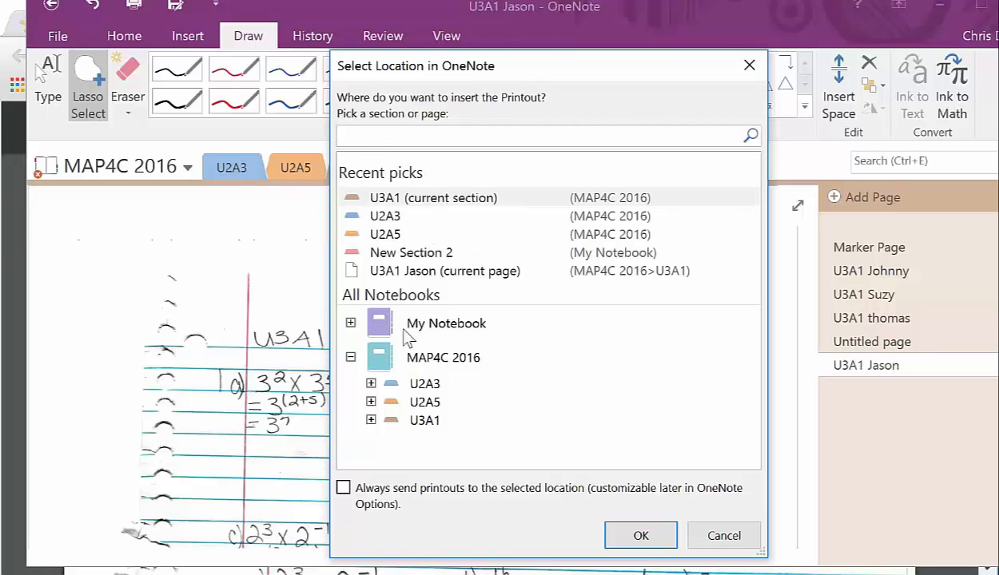
{"action": "left_click", "coordinate": [424, 372]}
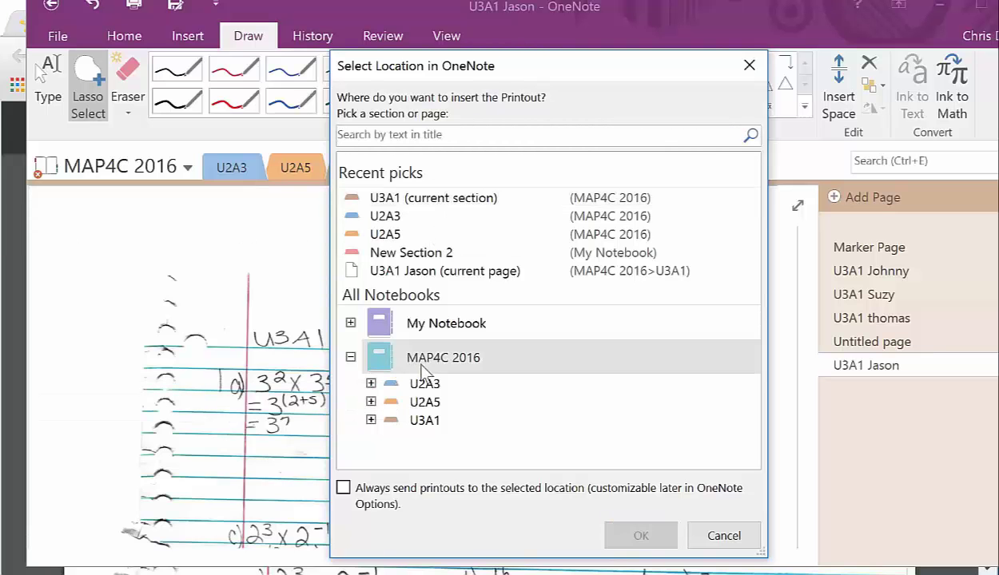
{"action": "left_click", "coordinate": [426, 423]}
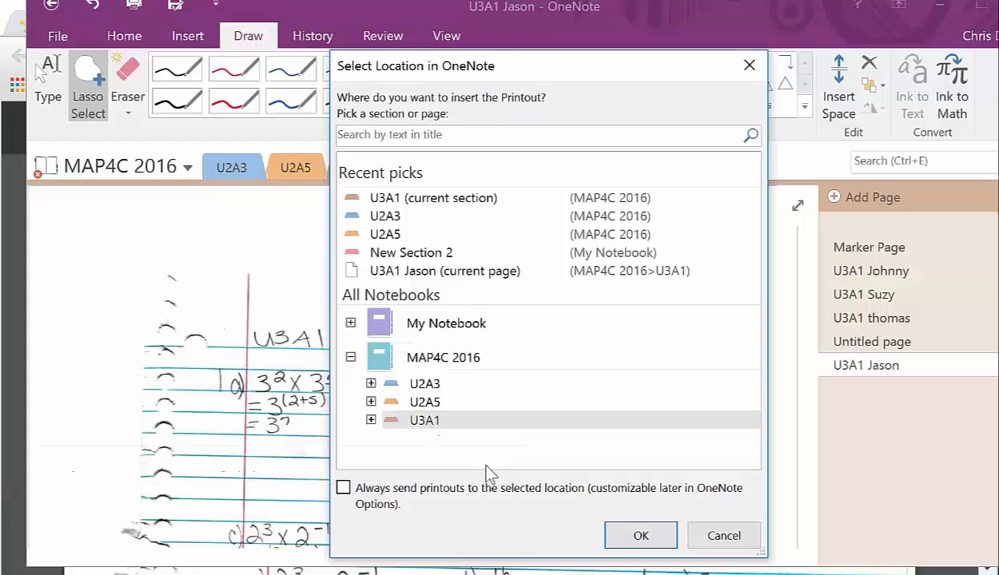
{"action": "left_click", "coordinate": [642, 536]}
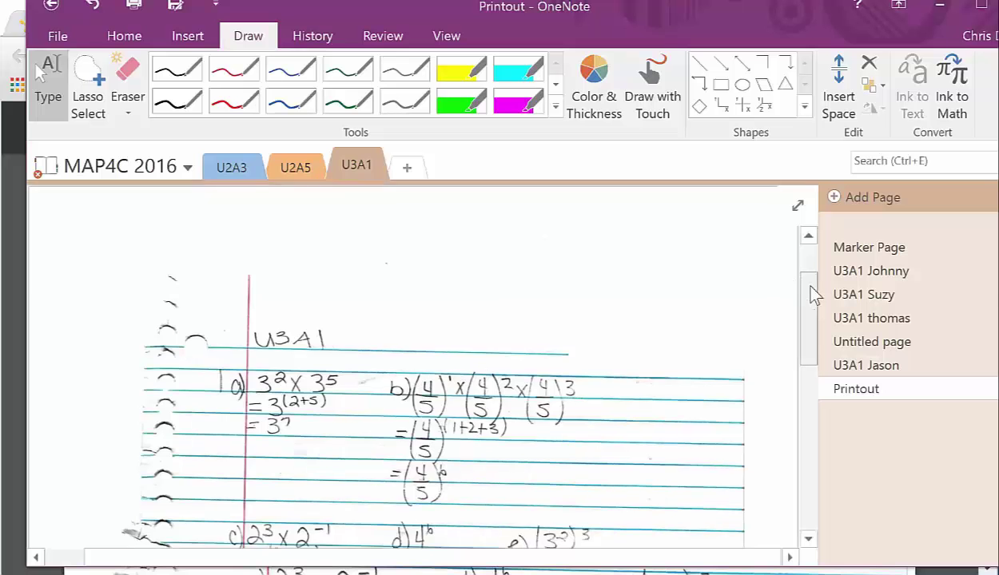
Retitle the new Printout page as U3A1 followed by the student's first name, with the title underlined.
{"action": "scroll", "coordinate": [813, 294], "scroll_direction": "up", "scroll_amount": 2}
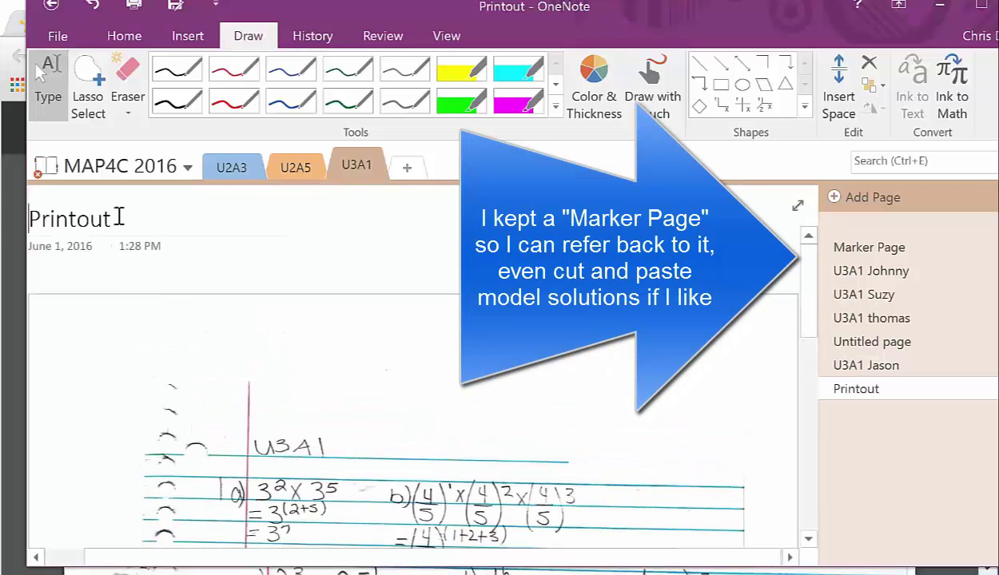
{"action": "left_click_drag", "start_coordinate": [118, 217], "coordinate": [4, 218]}
{"action": "key", "text": "ctrl+u"}
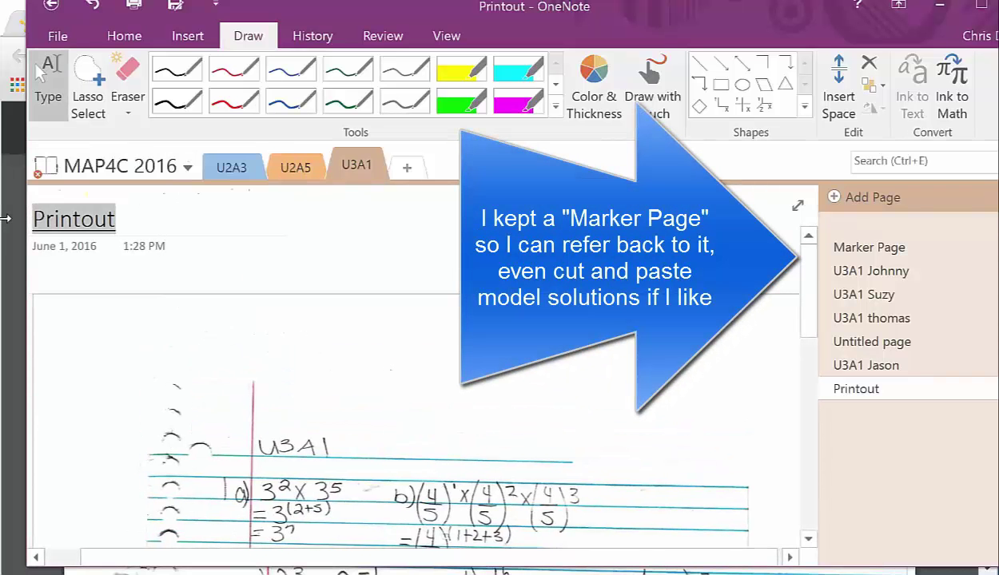
{"action": "left_click", "coordinate": [138, 219]}
{"action": "key", "text": "BackSpace"}
{"action": "key", "text": "BackSpace"}
{"action": "key", "text": "BackSpace"}
{"action": "key", "text": "BackSpace"}
{"action": "key", "text": "BackSpace"}
{"action": "key", "text": "BackSpace"}
{"action": "key", "text": "BackSpace"}
{"action": "key", "text": "BackSpace"}
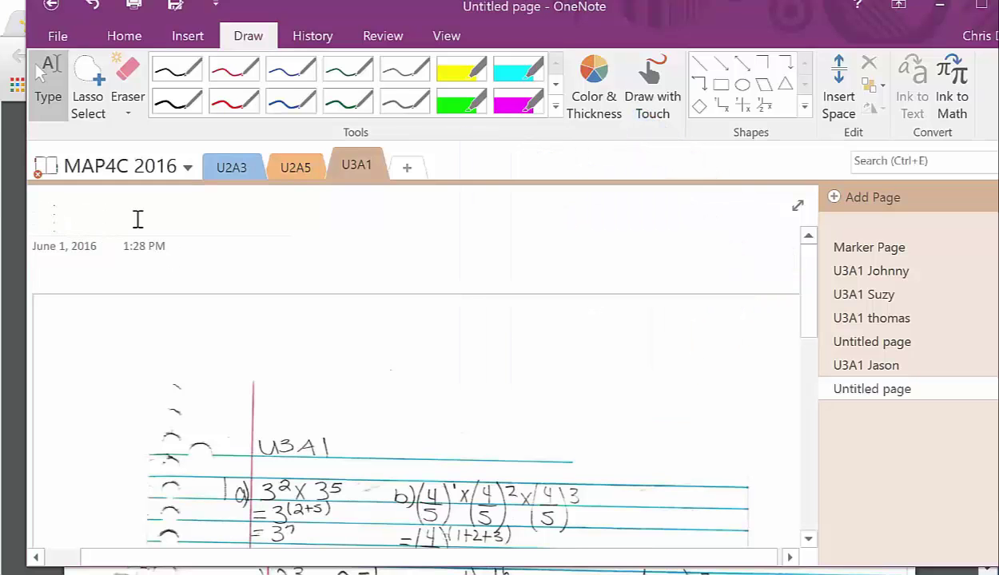
{"action": "type", "text": "U3A"}
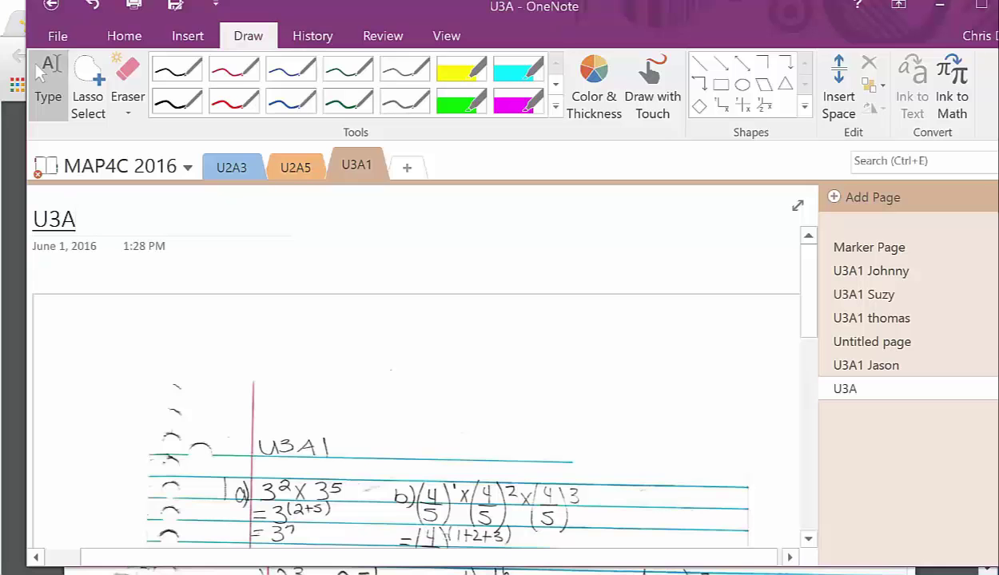
{"action": "type", "text": "1 Billy"}
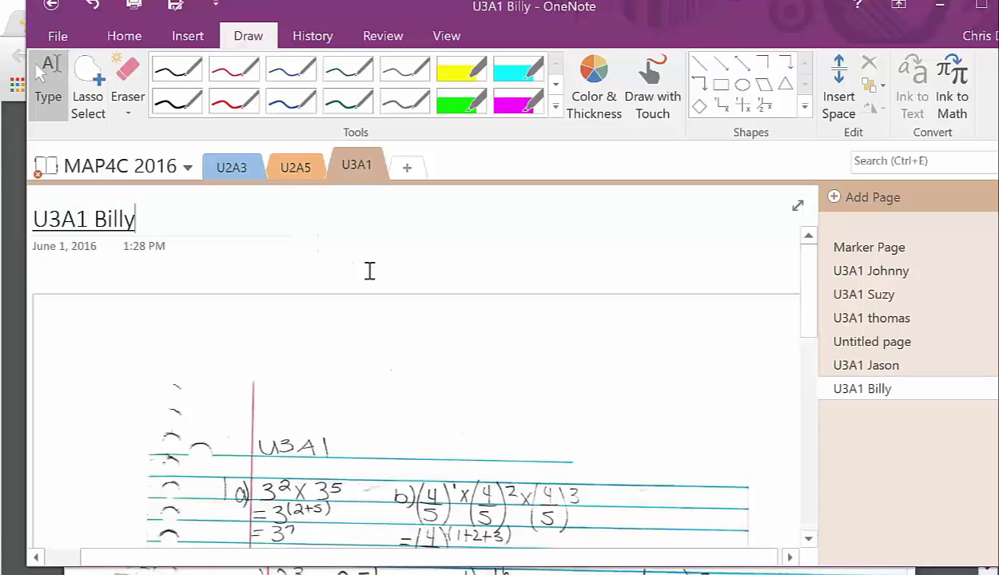
{"action": "left_click", "coordinate": [468, 346]}
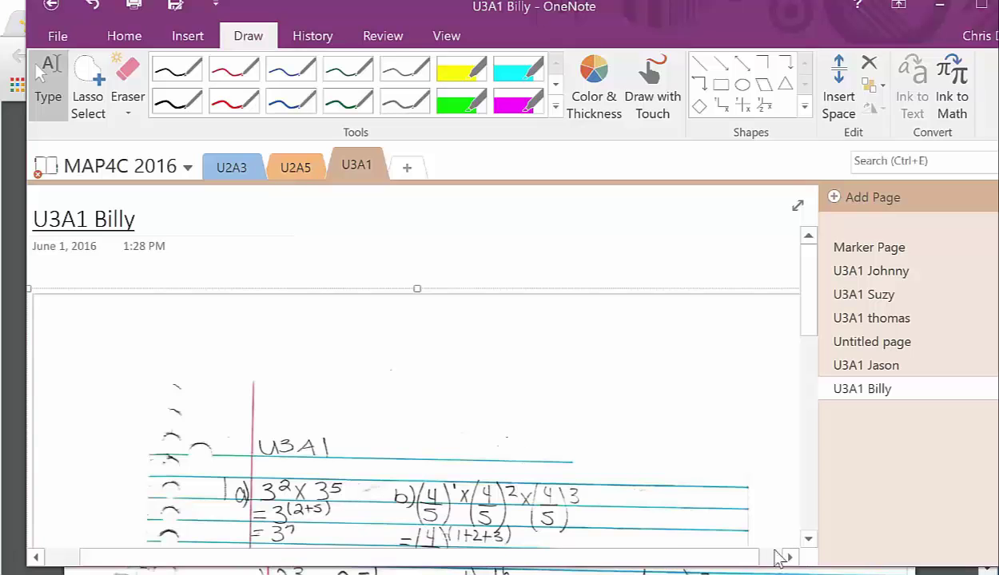
{"action": "left_click", "coordinate": [788, 558]}
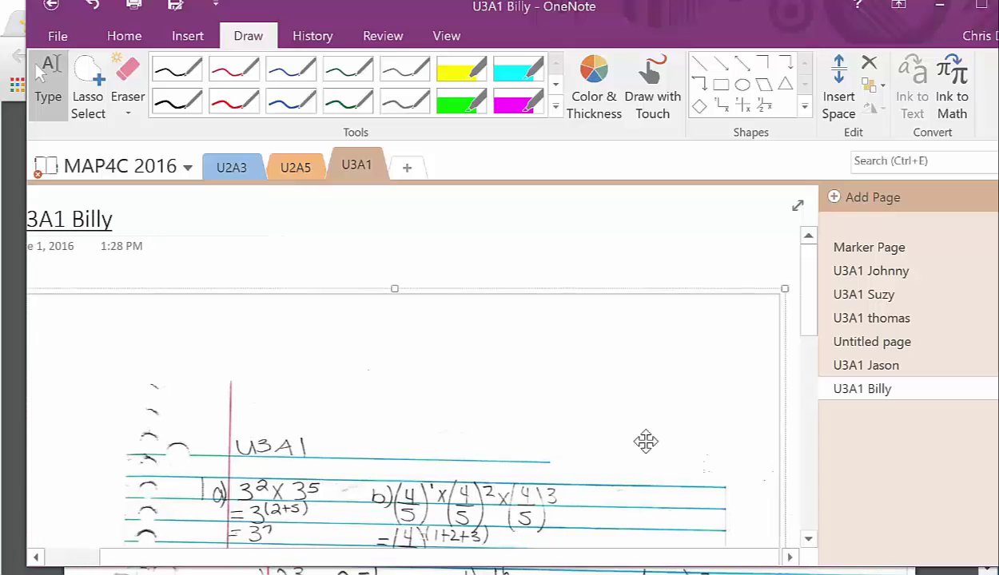
{"action": "left_click_drag", "start_coordinate": [646, 441], "coordinate": [557, 442]}
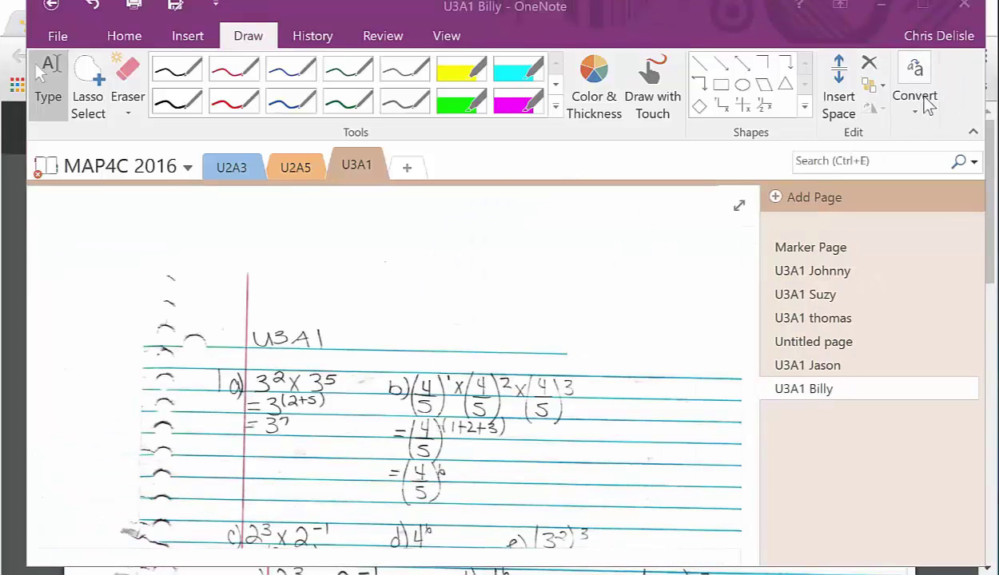
Select the thin red pen, keep the drawing ribbon pinned open, and handwrite "This" above the scanned work.
{"action": "left_click", "coordinate": [973, 133]}
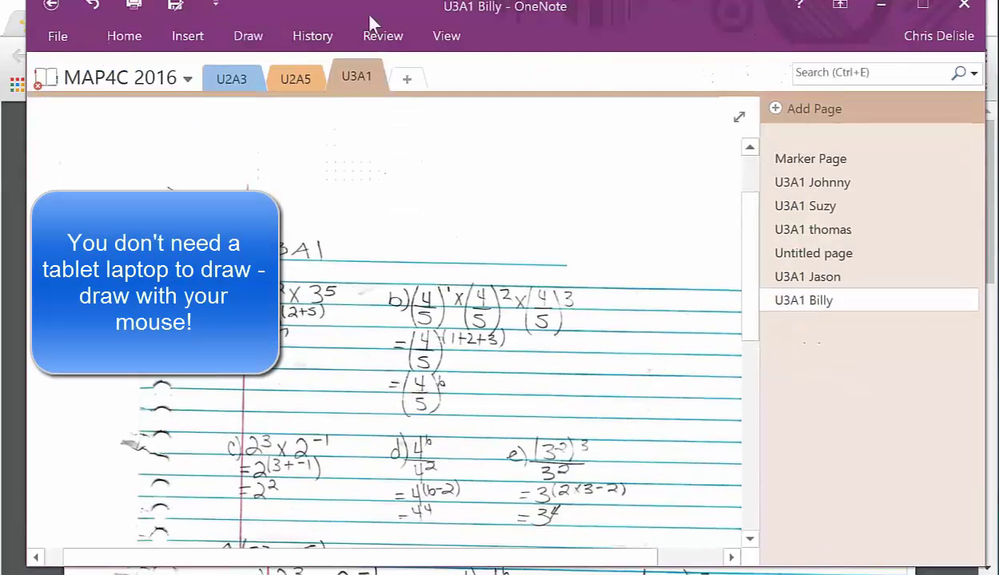
{"action": "left_click", "coordinate": [252, 40]}
{"action": "left_click", "coordinate": [222, 73]}
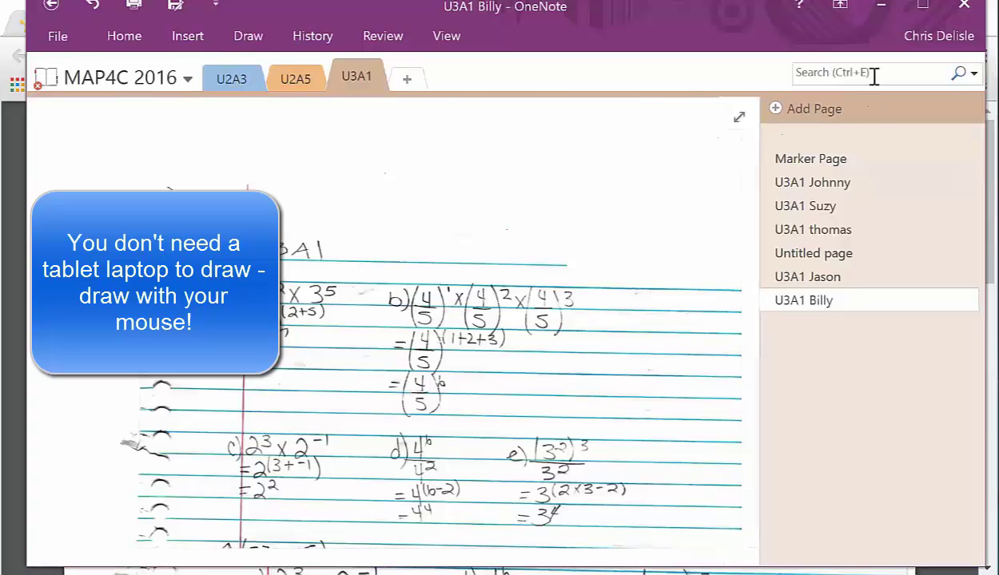
{"action": "left_click", "coordinate": [251, 50]}
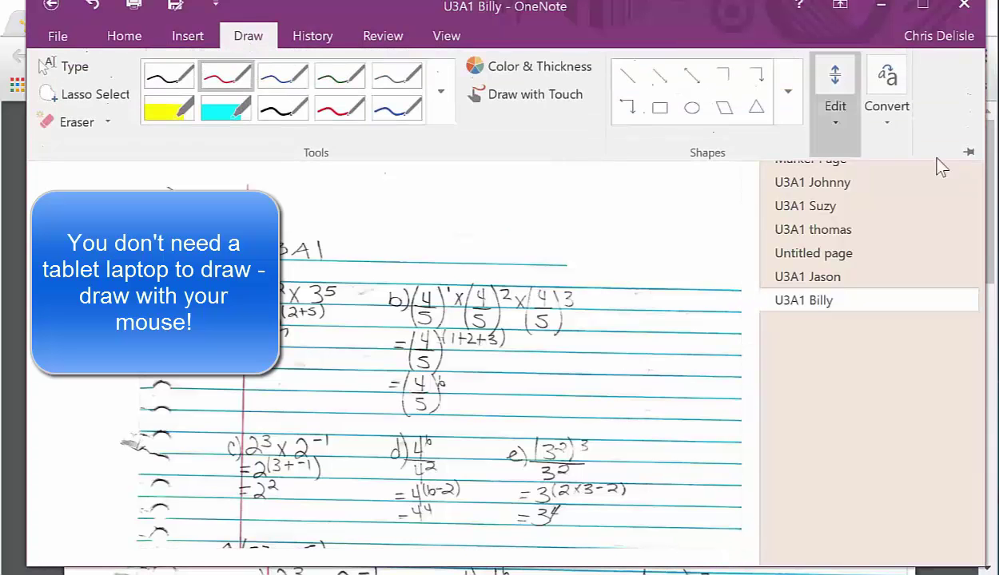
{"action": "left_click", "coordinate": [968, 153]}
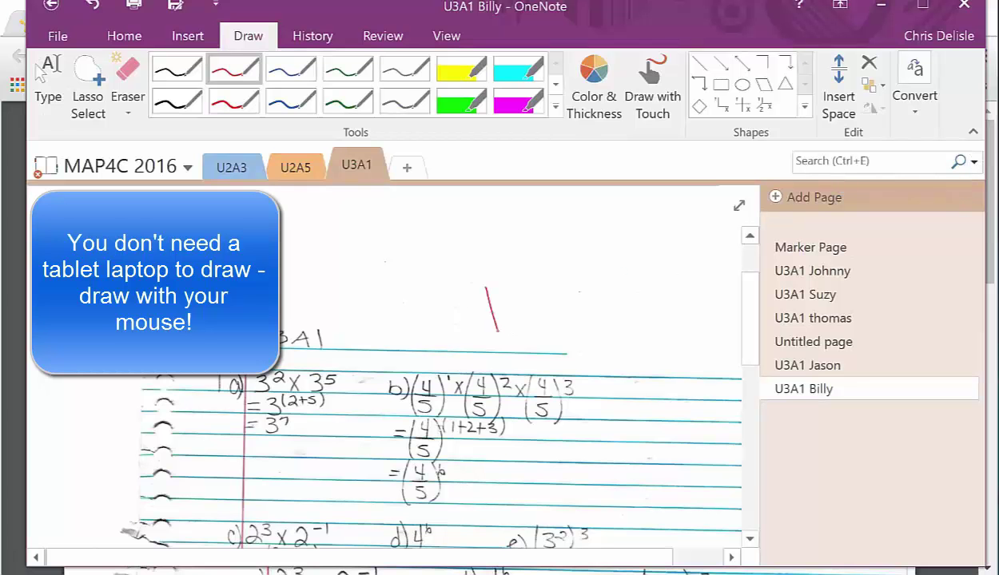
{"action": "left_click_drag", "start_coordinate": [516, 254], "coordinate": [541, 294]}
{"action": "left_click_drag", "start_coordinate": [588, 270], "coordinate": [576, 310]}
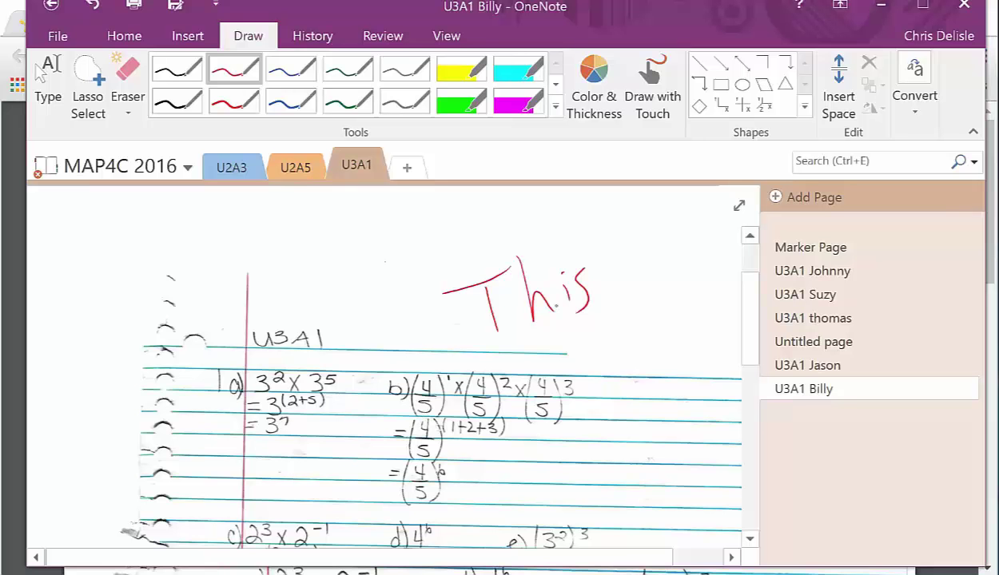
Convert the handwritten word to typed text with Ink to Text and start the Ink to Math conversion.
{"action": "left_click", "coordinate": [913, 96]}
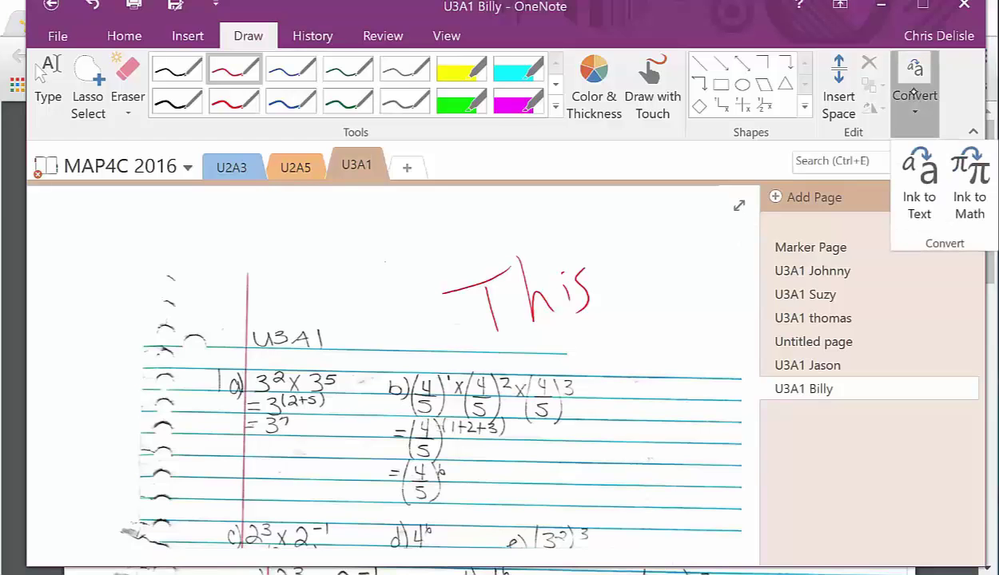
{"action": "left_click", "coordinate": [919, 186]}
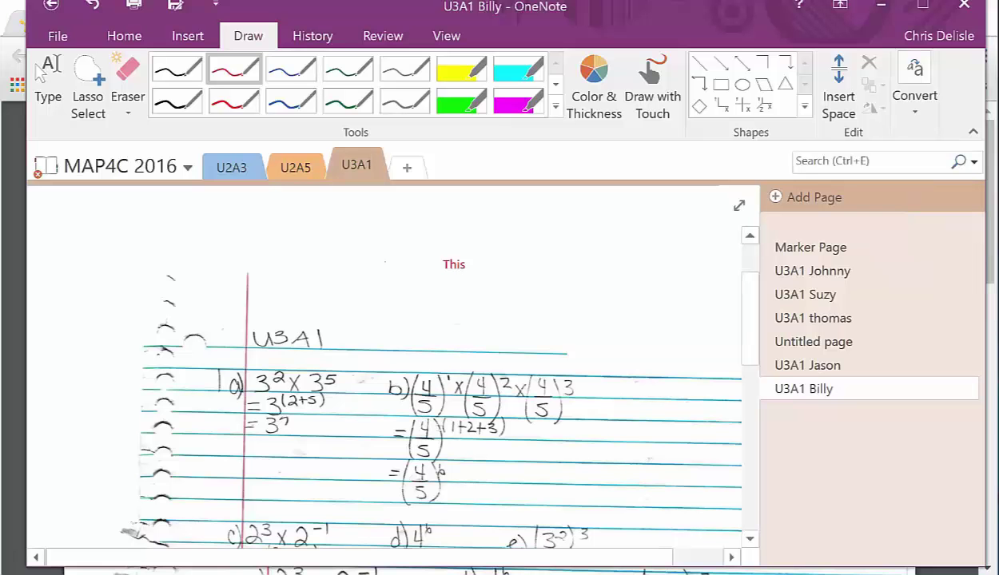
{"action": "left_click", "coordinate": [913, 96]}
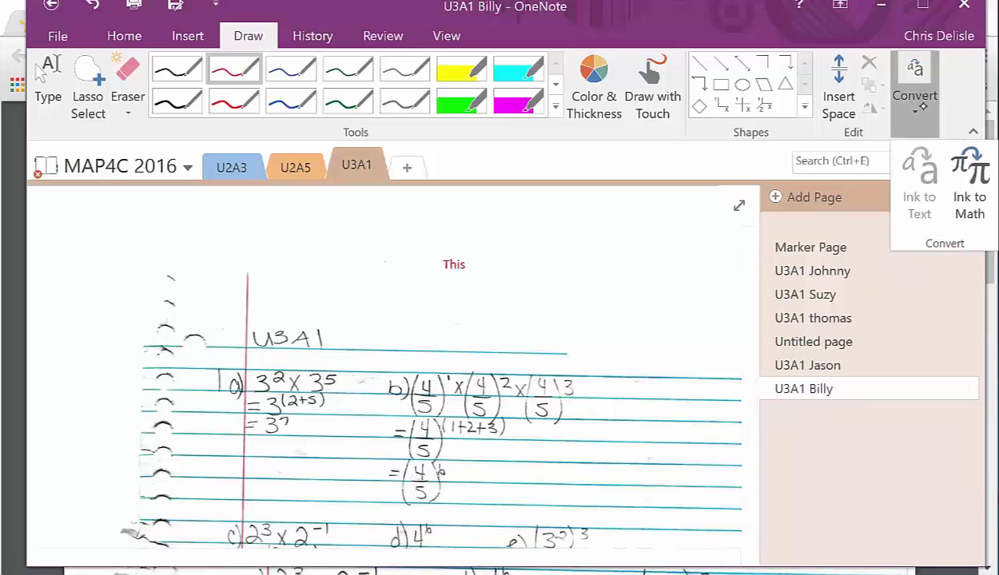
{"action": "left_click", "coordinate": [969, 179]}
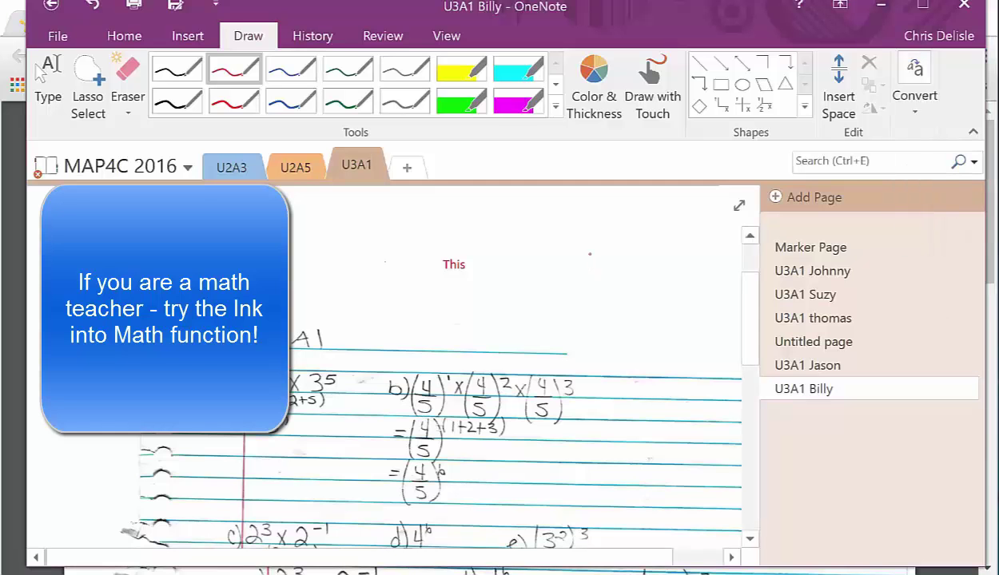
Circle the working of question 1 b) with the yellow highlighter and handwrite "This" in red to its right.
{"action": "left_click", "coordinate": [461, 70]}
{"action": "left_click_drag", "start_coordinate": [508, 345], "coordinate": [428, 339]}
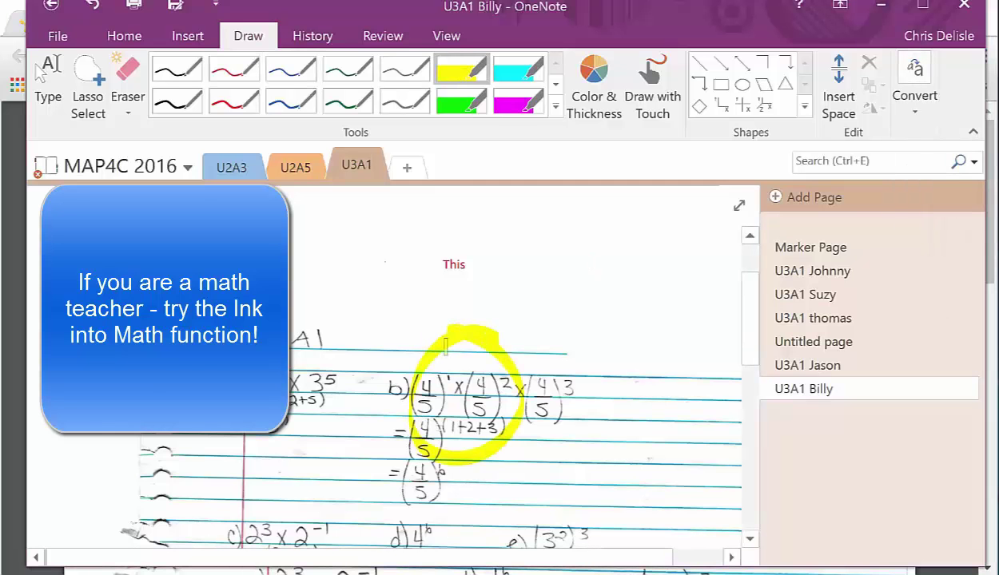
{"action": "left_click", "coordinate": [234, 69]}
{"action": "mouse_move", "coordinate": [601, 359]}
{"action": "left_mouse_down"}
{"action": "mouse_move", "coordinate": [659, 328]}
{"action": "mouse_move", "coordinate": [685, 370]}
{"action": "left_mouse_up"}
{"action": "left_click_drag", "start_coordinate": [698, 359], "coordinate": [698, 370]}
Lasso the red handwritten "This" and move it into the left margin beside question 1 a).
{"action": "left_click", "coordinate": [88, 84]}
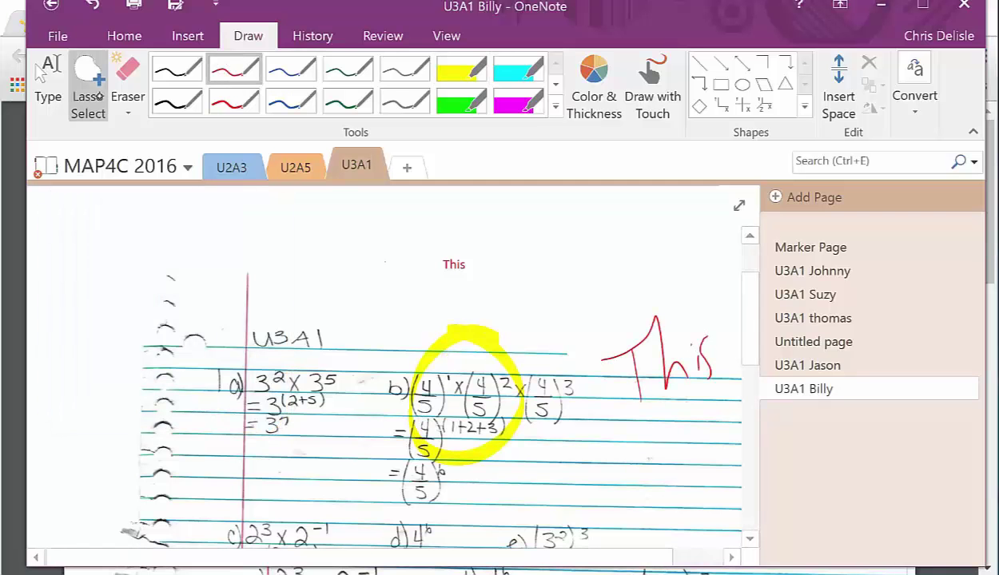
{"action": "mouse_move", "coordinate": [655, 297]}
{"action": "left_mouse_down"}
{"action": "mouse_move", "coordinate": [590, 339]}
{"action": "mouse_move", "coordinate": [735, 408]}
{"action": "mouse_move", "coordinate": [687, 300]}
{"action": "left_mouse_up"}
{"action": "mouse_move", "coordinate": [652, 359]}
{"action": "left_mouse_down"}
{"action": "mouse_move", "coordinate": [228, 367]}
{"action": "mouse_move", "coordinate": [108, 384]}
{"action": "left_mouse_up"}
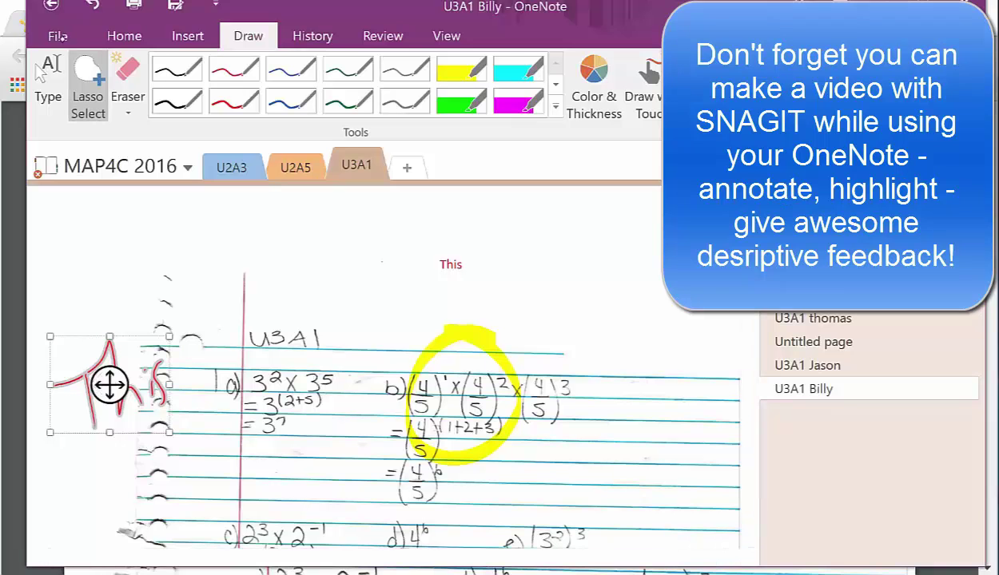
Export the current page as a PDF file into the Temp folder on the desktop.
{"action": "left_click", "coordinate": [58, 36]}
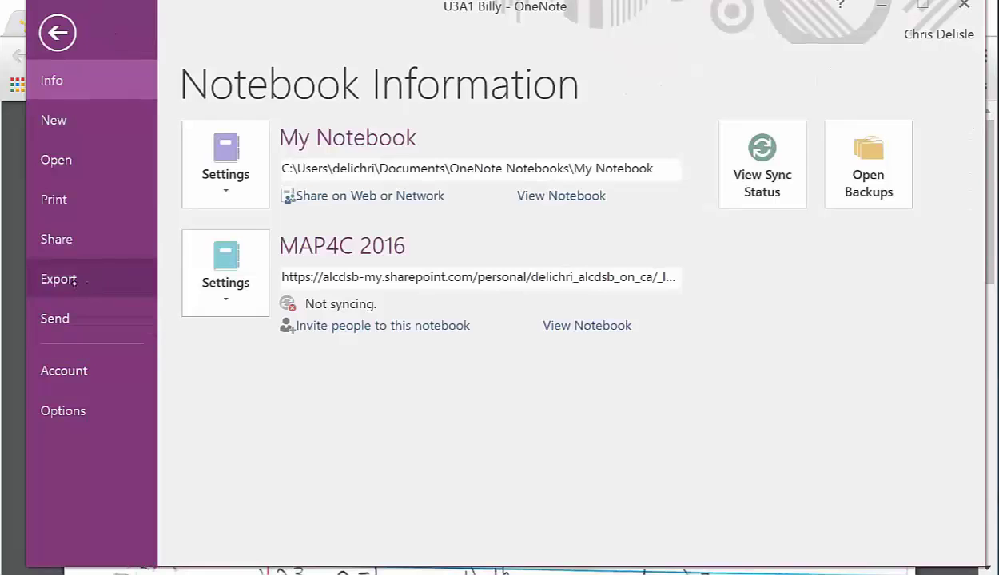
{"action": "left_click", "coordinate": [68, 275]}
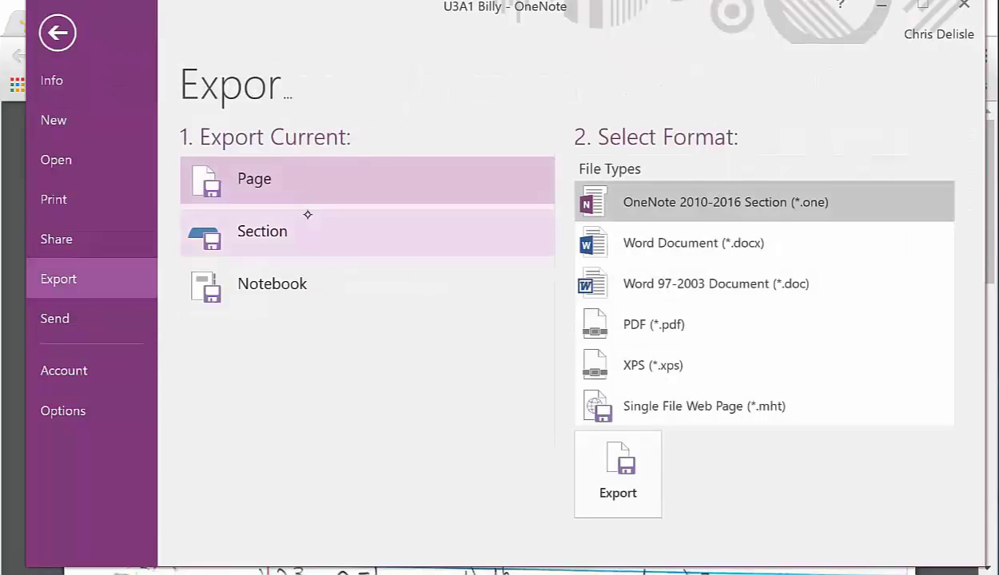
{"action": "left_click", "coordinate": [674, 326]}
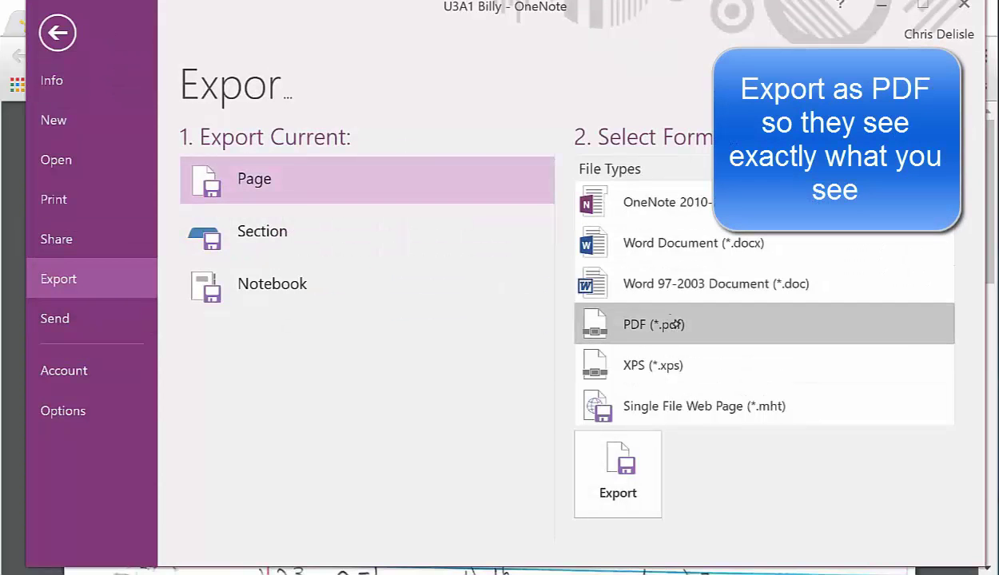
{"action": "left_click", "coordinate": [616, 472]}
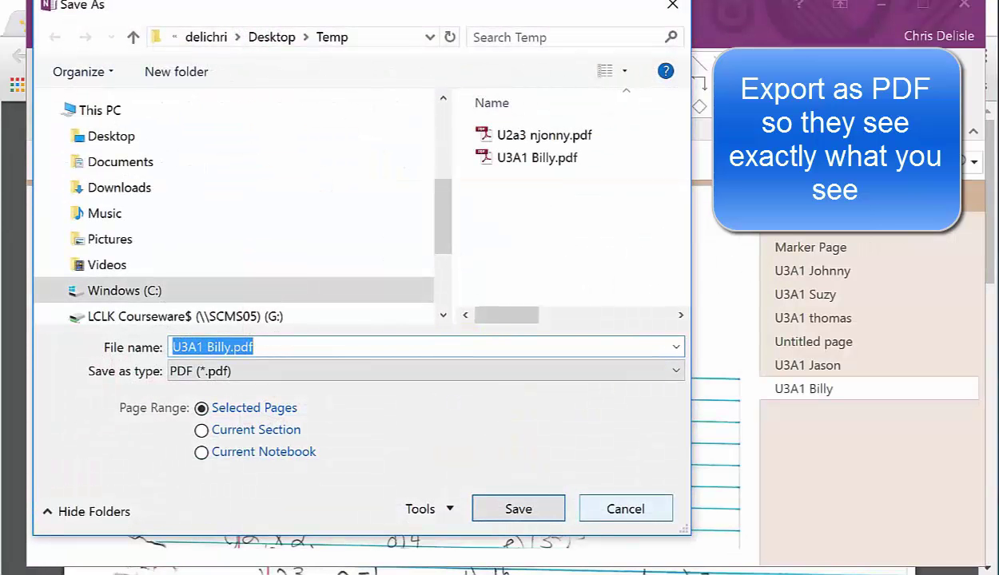
{"action": "scroll", "coordinate": [144, 264], "scroll_direction": "up", "scroll_amount": 3}
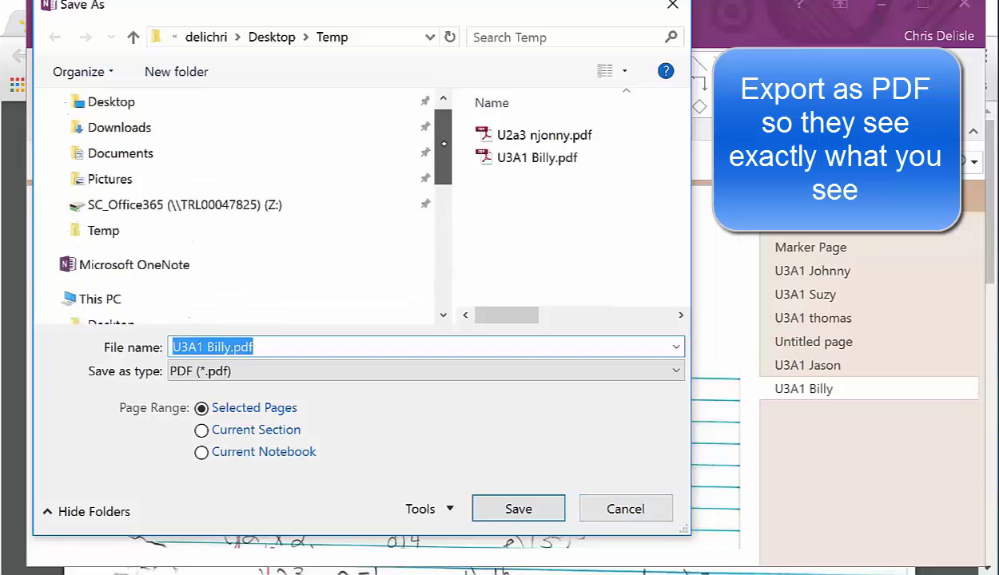
{"action": "left_click", "coordinate": [120, 275]}
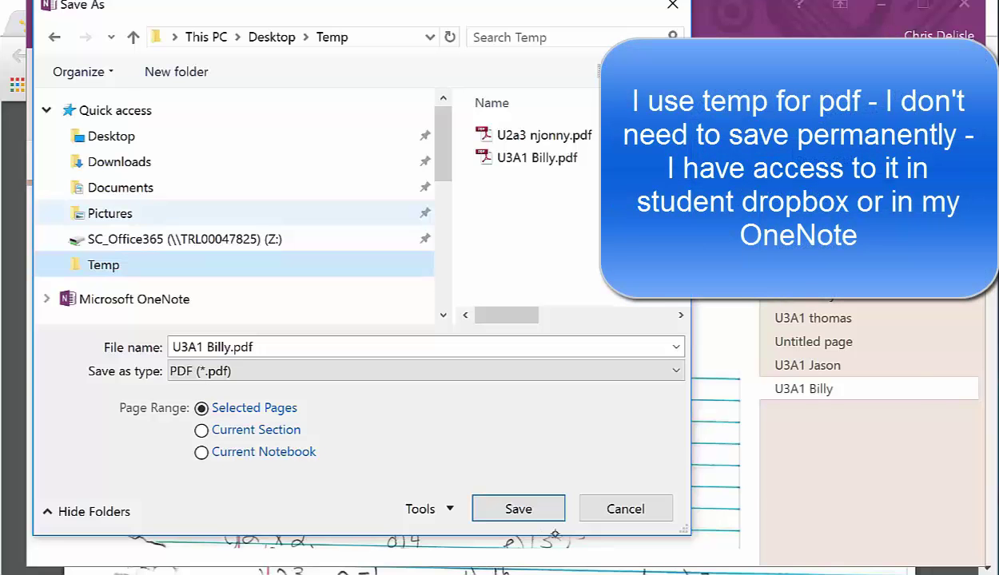
{"action": "left_click", "coordinate": [519, 508]}
Switch back to Chrome and close the downloaded PDF to return to the Evaluate Submission page.
{"action": "left_click", "coordinate": [787, 468]}
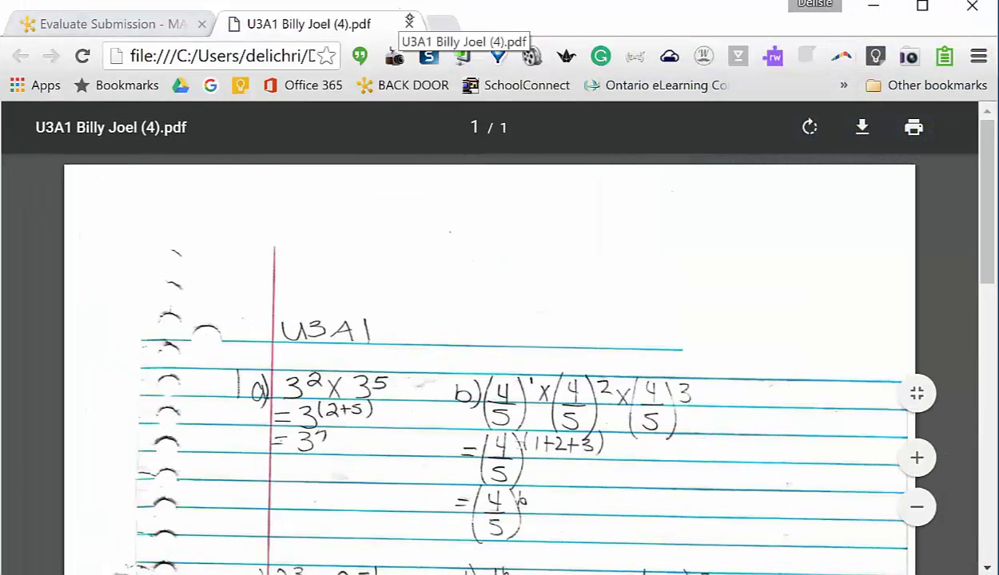
{"action": "left_click", "coordinate": [408, 22]}
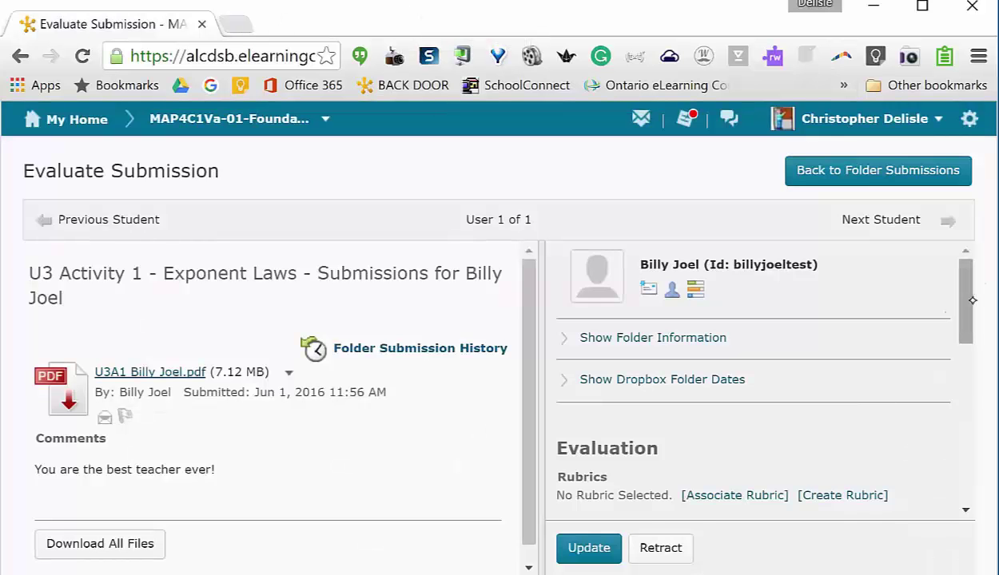
Attach the exported U3A1 feedback PDF from the desktop Temp folder to the student's submission evaluation.
{"action": "scroll", "coordinate": [950, 293], "scroll_direction": "down", "scroll_amount": 5}
{"action": "scroll", "coordinate": [960, 418], "scroll_direction": "down", "scroll_amount": 2}
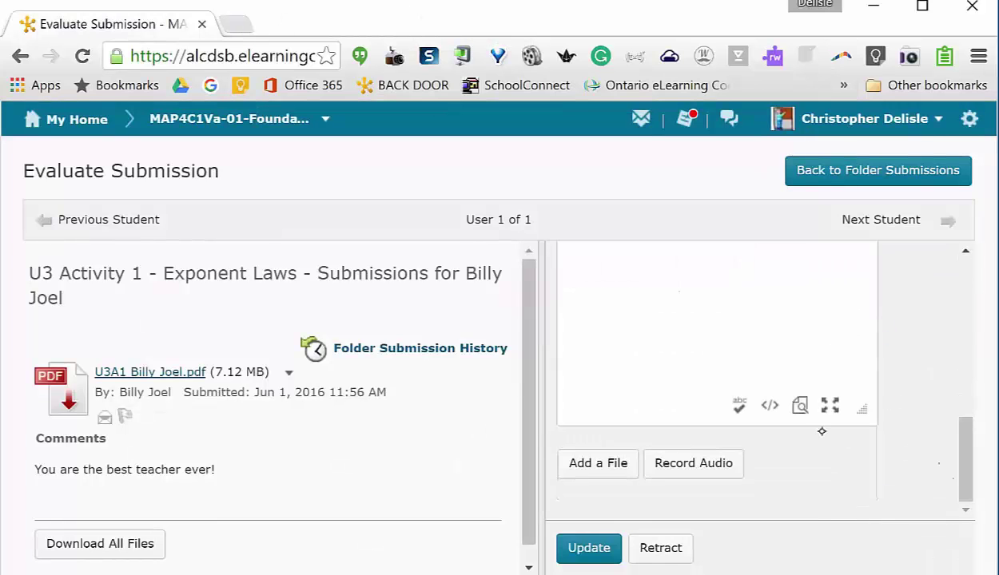
{"action": "left_click", "coordinate": [598, 462]}
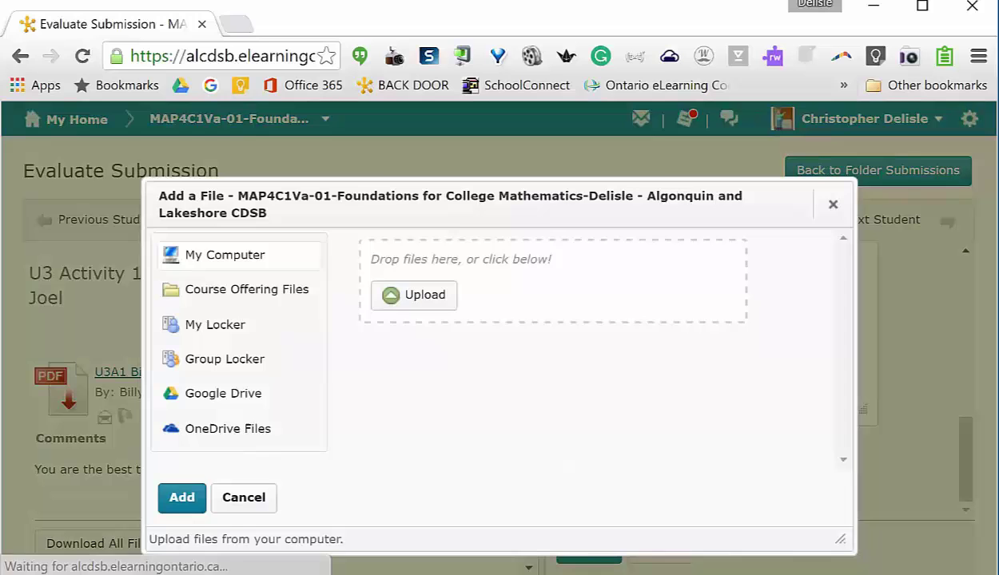
{"action": "left_click", "coordinate": [424, 298]}
{"action": "left_click", "coordinate": [488, 157]}
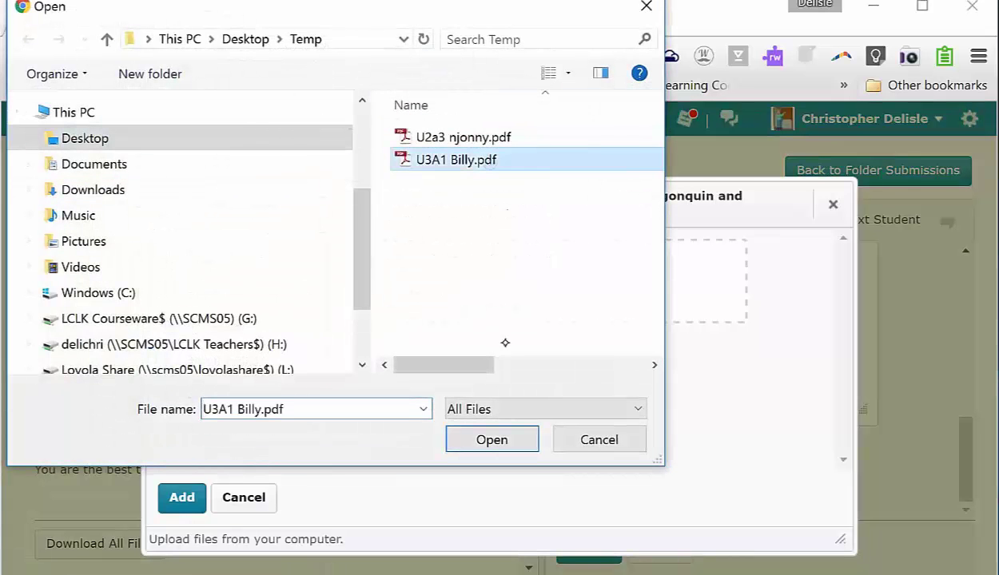
{"action": "left_click", "coordinate": [478, 441]}
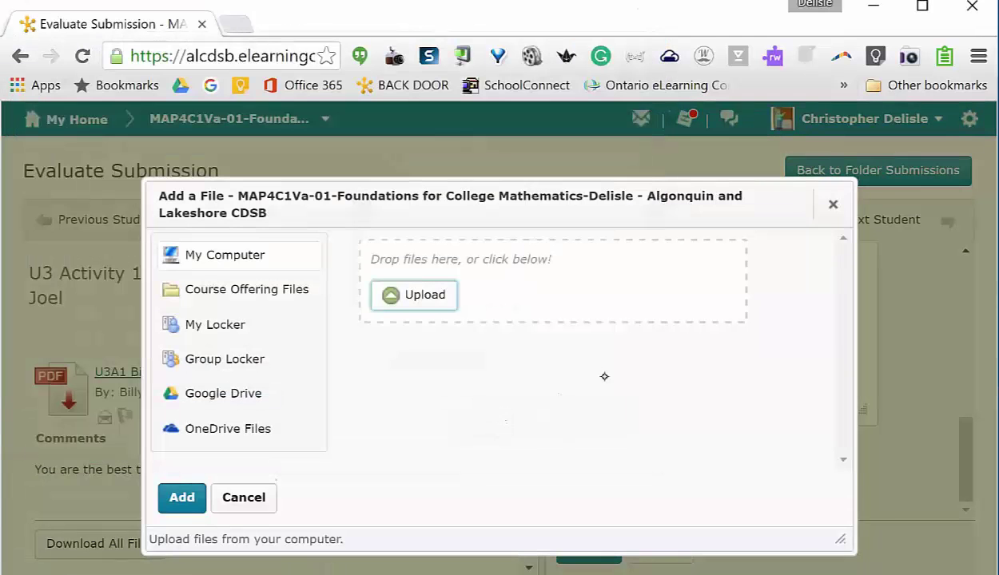
{"action": "left_click", "coordinate": [181, 497]}
{"action": "scroll", "coordinate": [940, 415], "scroll_direction": "down", "scroll_amount": 1}
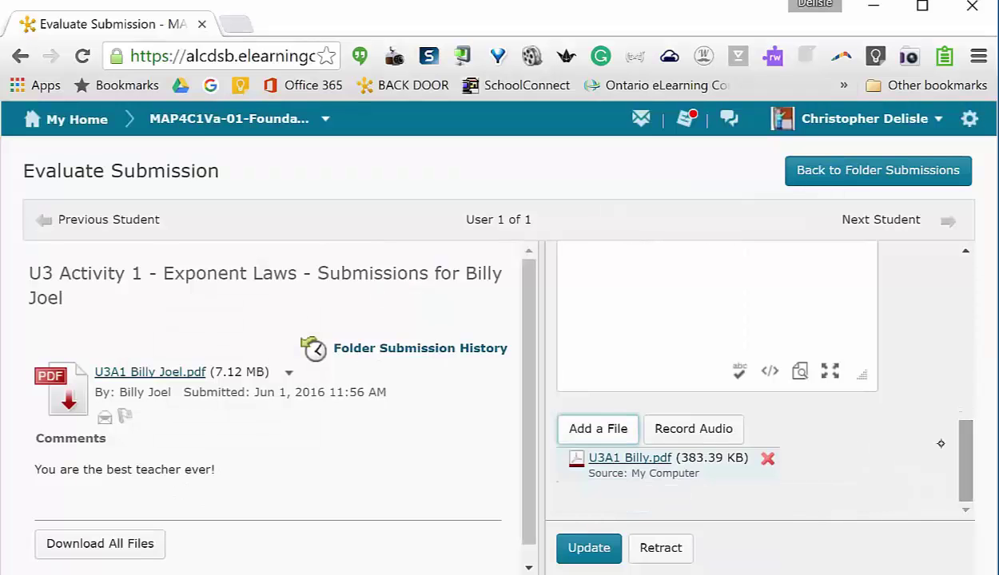
Open the attached feedback PDF and review its annotated pages through to the end of page 2.
{"action": "left_click", "coordinate": [648, 464]}
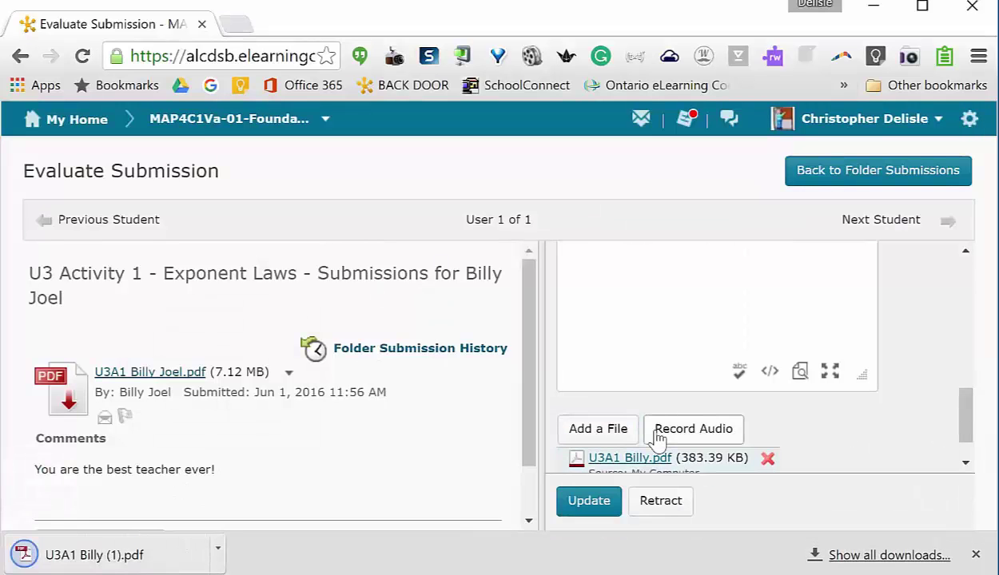
{"action": "left_click", "coordinate": [112, 555]}
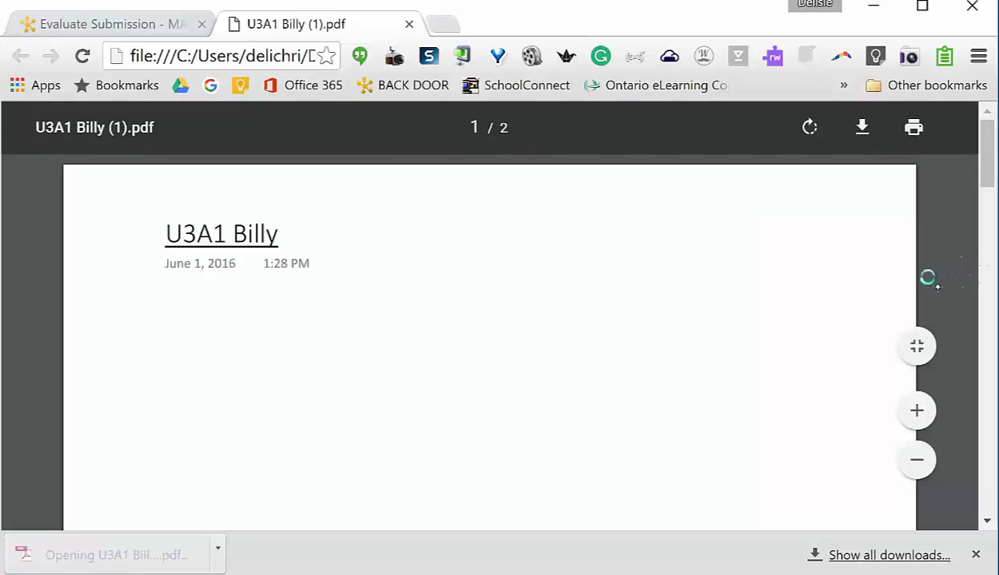
{"action": "left_click_drag", "start_coordinate": [988, 157], "coordinate": [988, 357]}
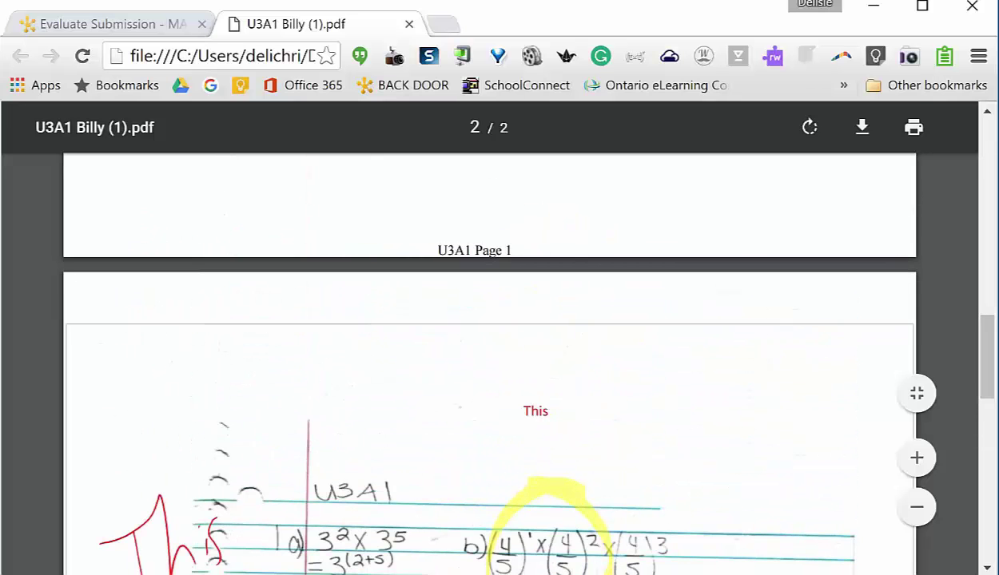
{"action": "scroll", "coordinate": [489, 336], "scroll_direction": "down", "scroll_amount": 15}
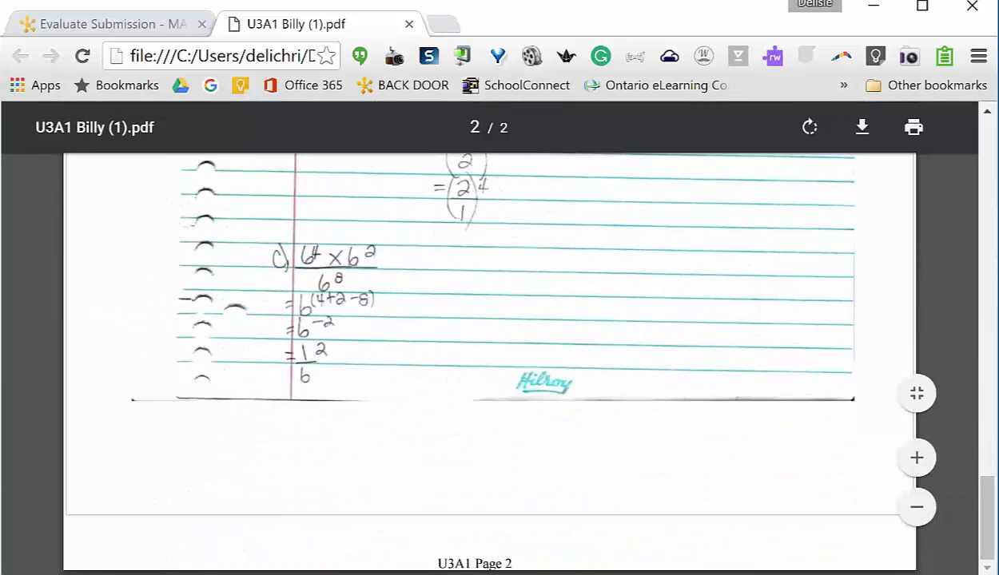
Switch to OneNote and view the Marker Page in the U3A1 section down to its attached marker PDF.
{"action": "key", "text": "alt+Tab"}
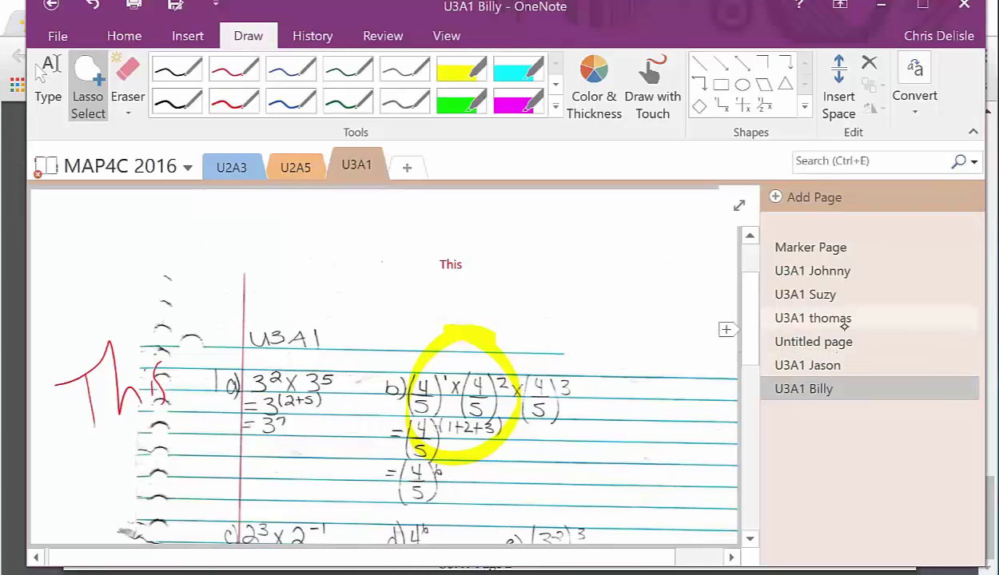
{"action": "left_click", "coordinate": [852, 246]}
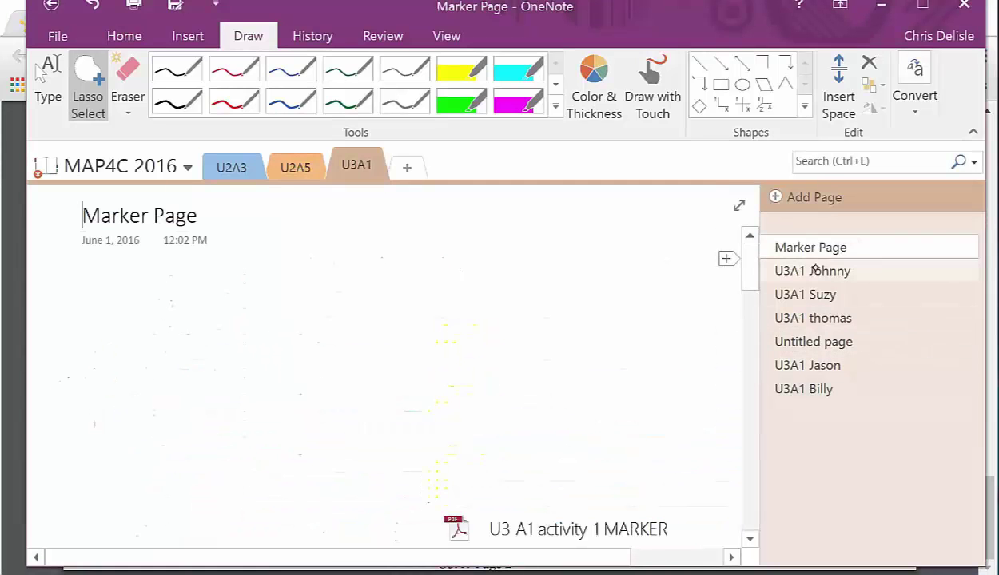
{"action": "mouse_move", "coordinate": [750, 263]}
{"action": "left_mouse_down"}
{"action": "mouse_move", "coordinate": [750, 327]}
{"action": "mouse_move", "coordinate": [750, 249]}
{"action": "left_mouse_up"}
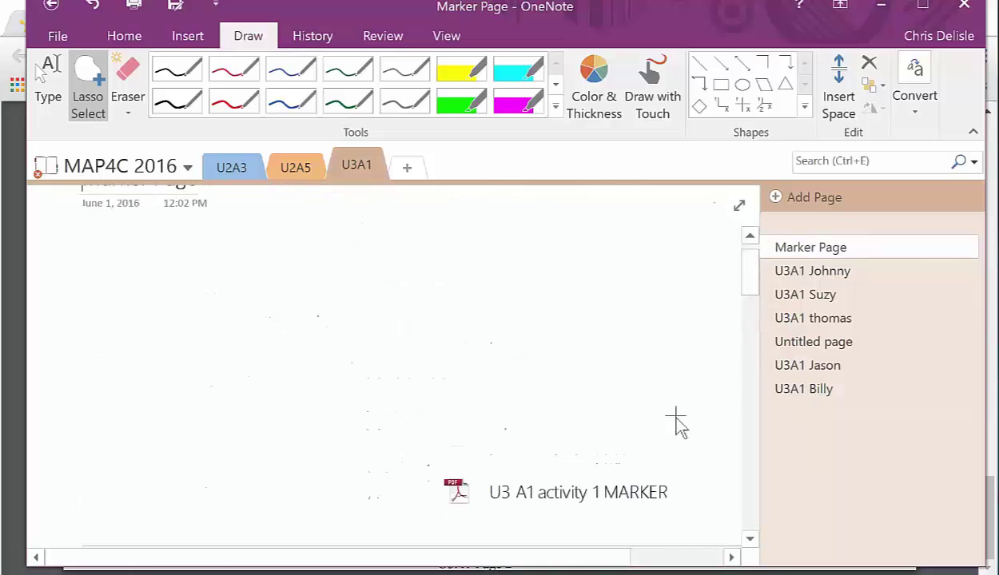